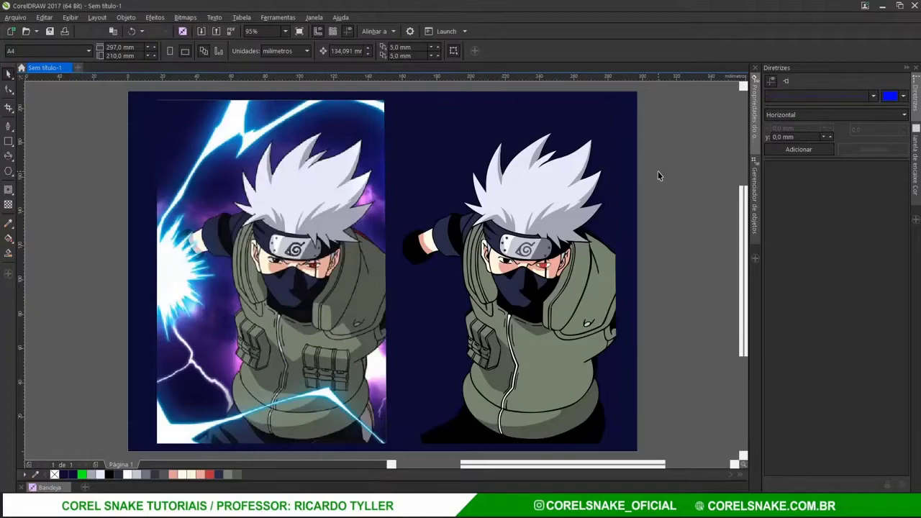
- Create a new A4 landscape document, 297 × 210 mm, RGB at 300 dpi
left_click(79, 67)
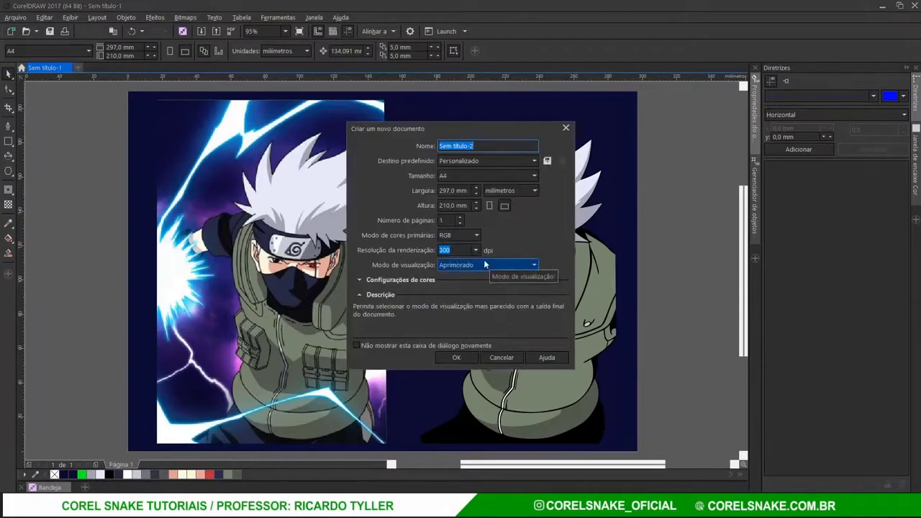
left_click(457, 357)
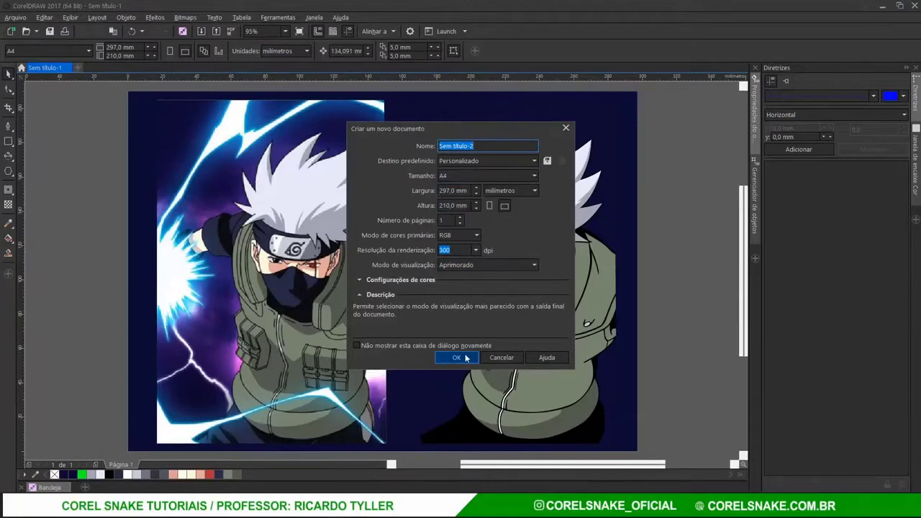
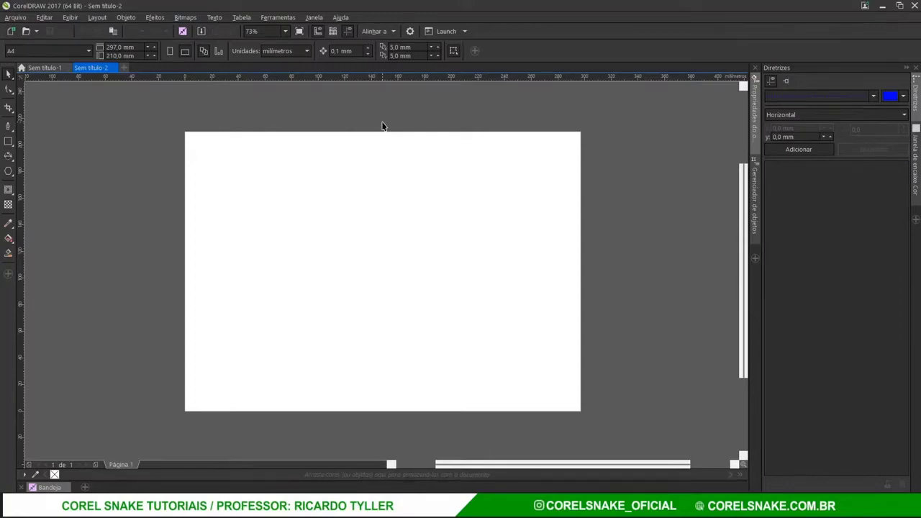
- Draw a five-sided polygon, about 92.5 × 87.3 mm, on the page's upper-left area
left_click(9, 173)
left_click_drag(253, 197, 384, 327)
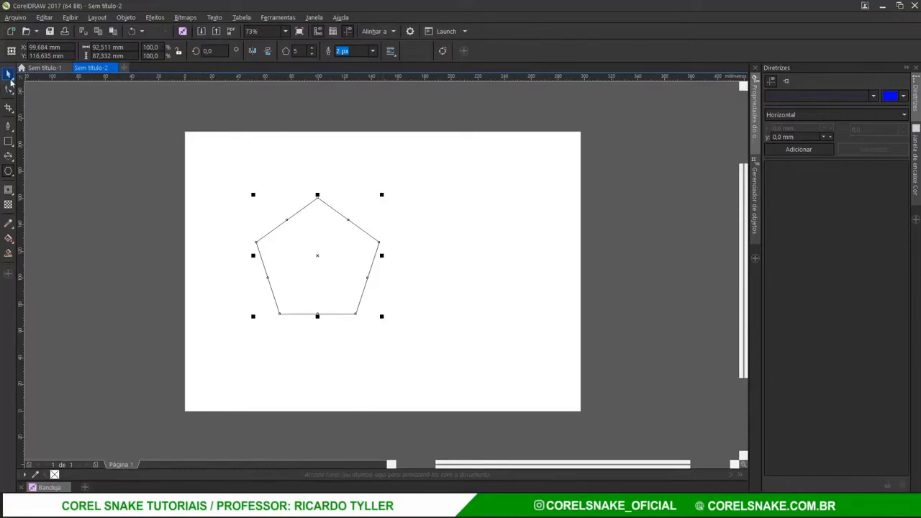
- Switch back to the Pick tool for selecting and moving objects
left_click(8, 74)
- Move the pentagon right and down to the centre of the page
left_click_drag(333, 280, 396, 299)
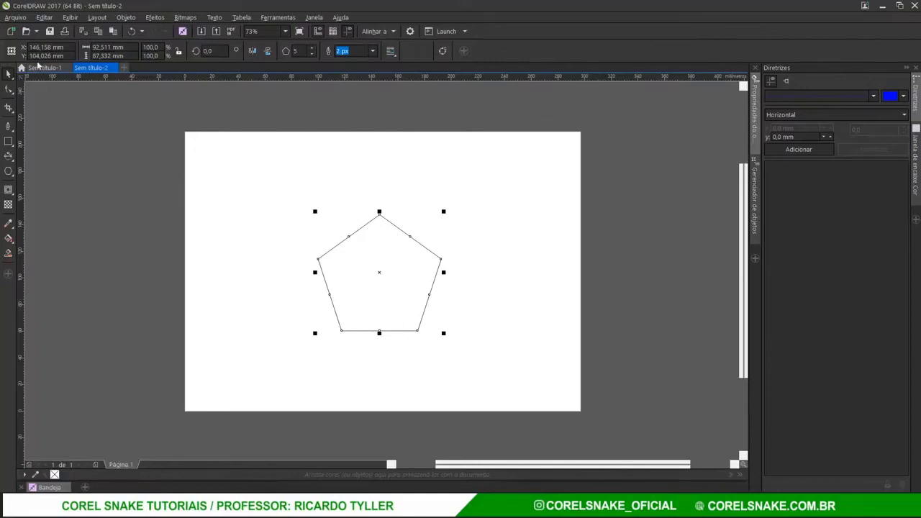
- Return to the Sem título-1 document with the Kakashi illustrations
left_click(42, 68)
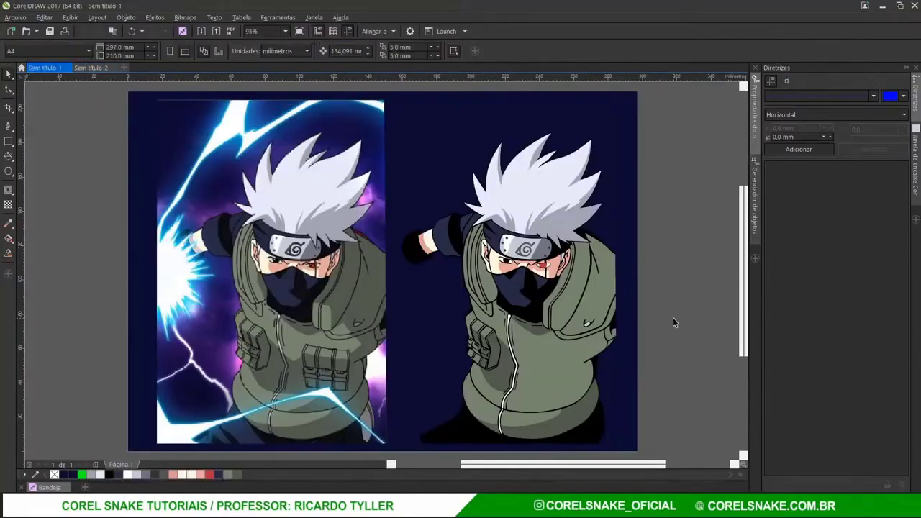